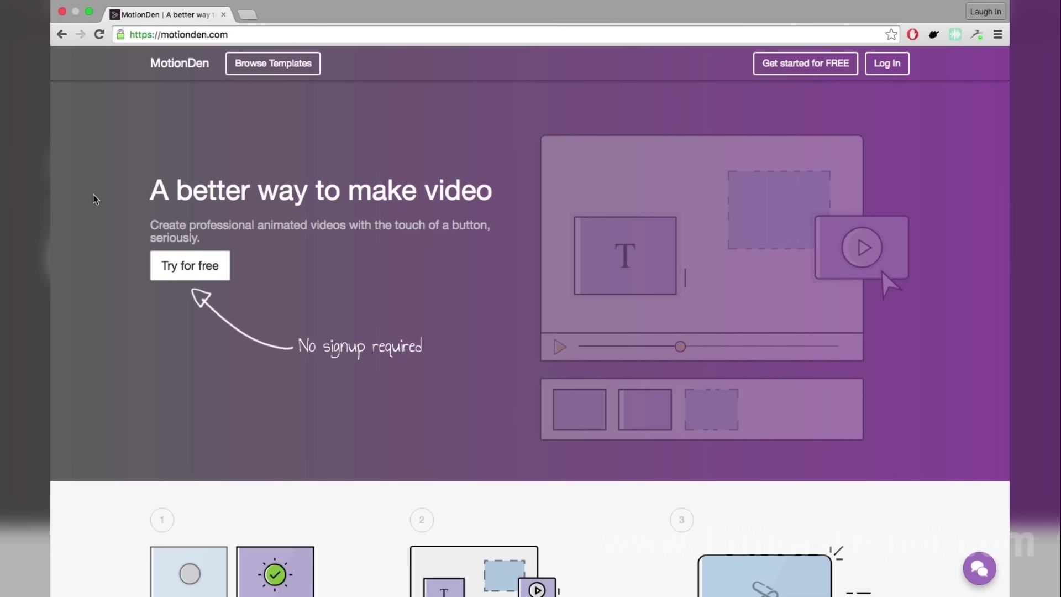
Open Browse Templates to view the template gallery with its $10 templates.
left_click(245, 71)
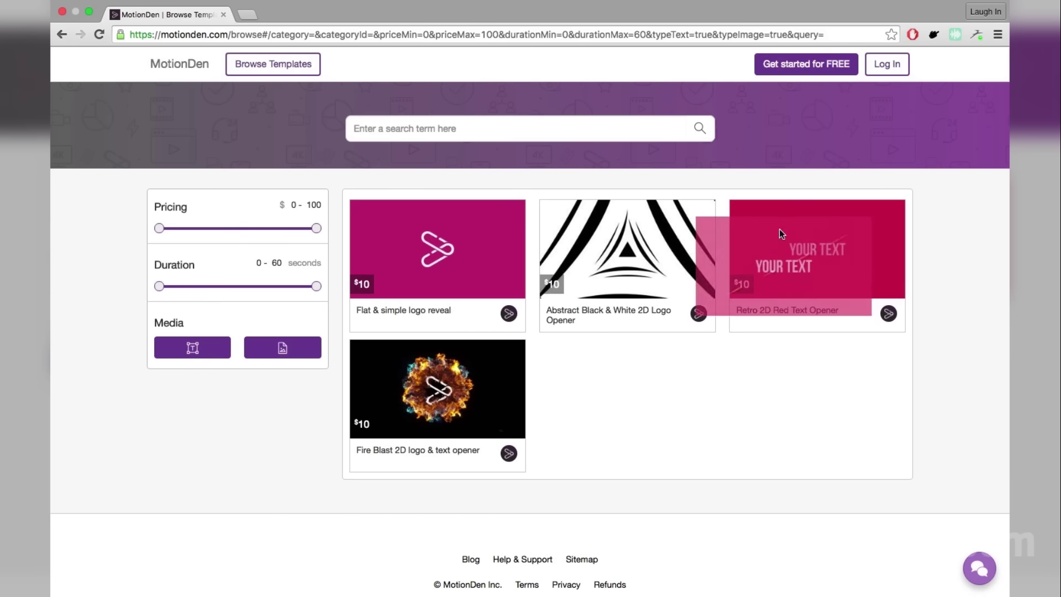
Open the Retro 2D Red Text Opener, play its sample, and load it into the editor.
left_click_drag(817, 224, 811, 223)
left_click(811, 229)
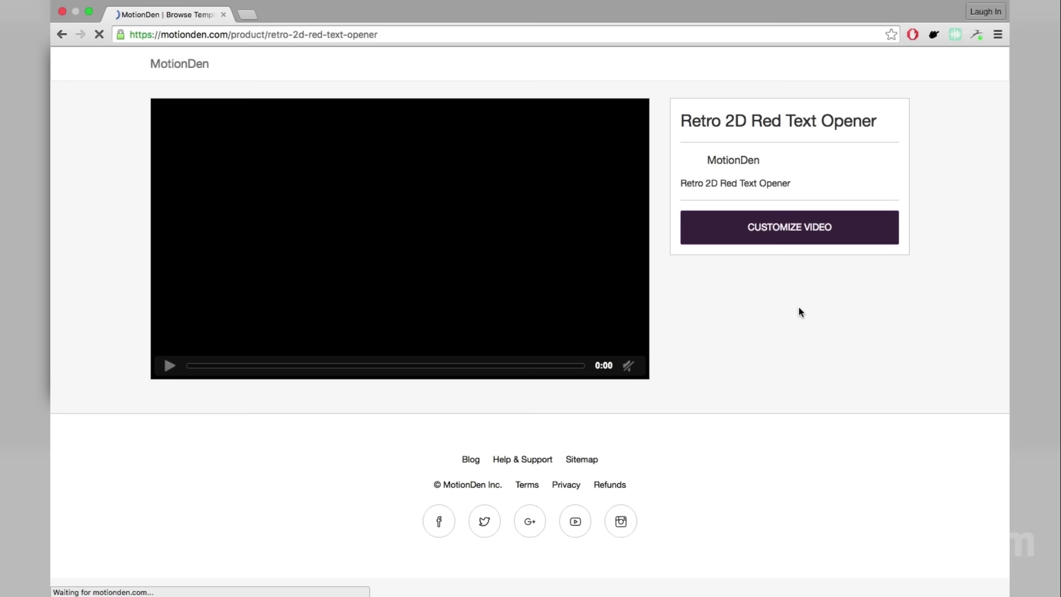
left_click(485, 277)
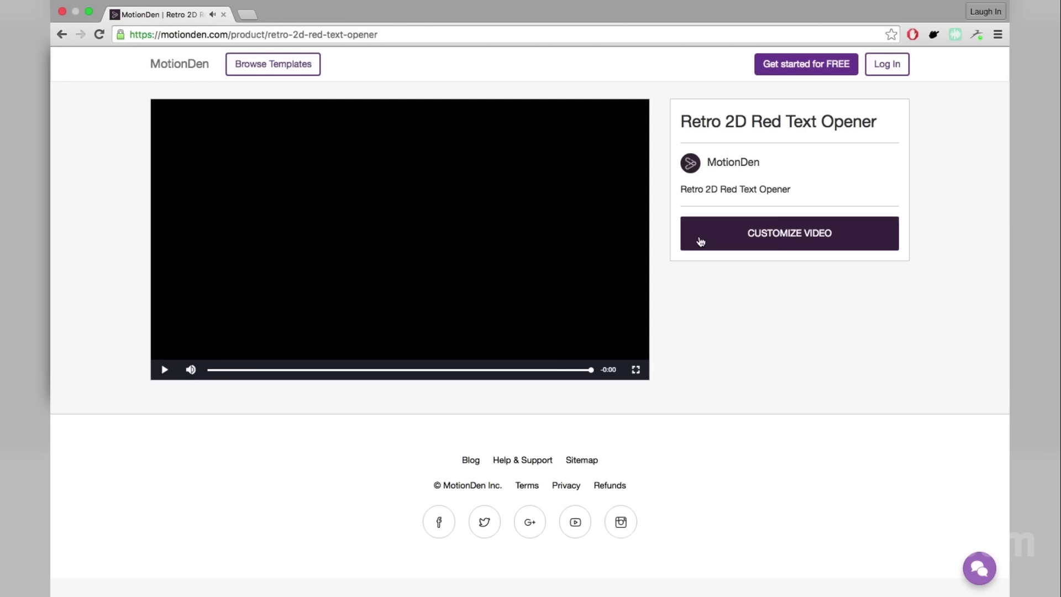
left_click(701, 241)
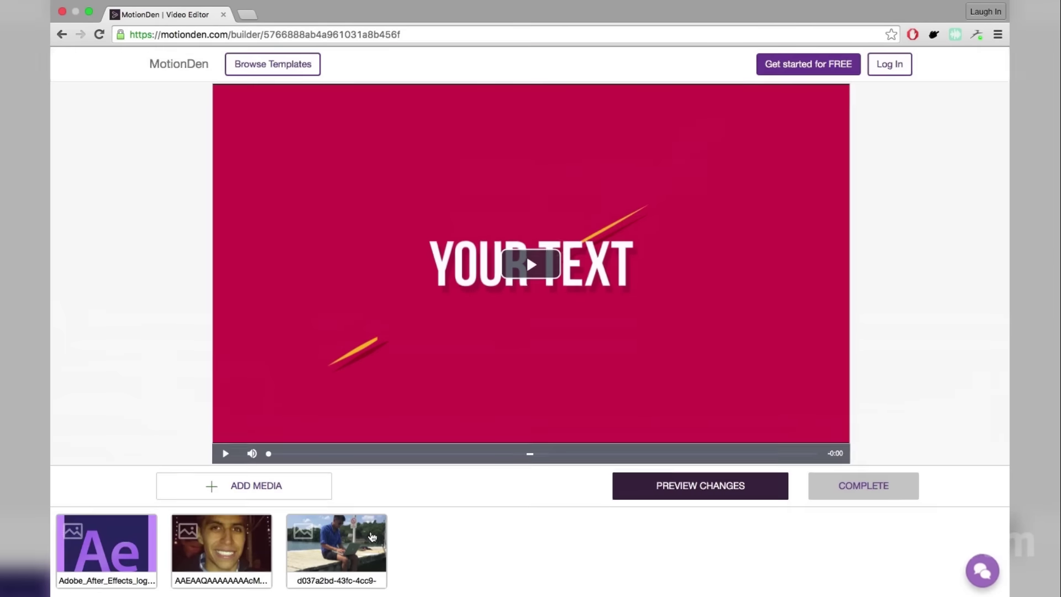
Play the animation, replace YOUR TEXT with MAURICE, and render a preview of the opener.
mouse_move(135, 545)
left_mouse_down()
mouse_move(132, 488)
mouse_move(125, 512)
left_mouse_up()
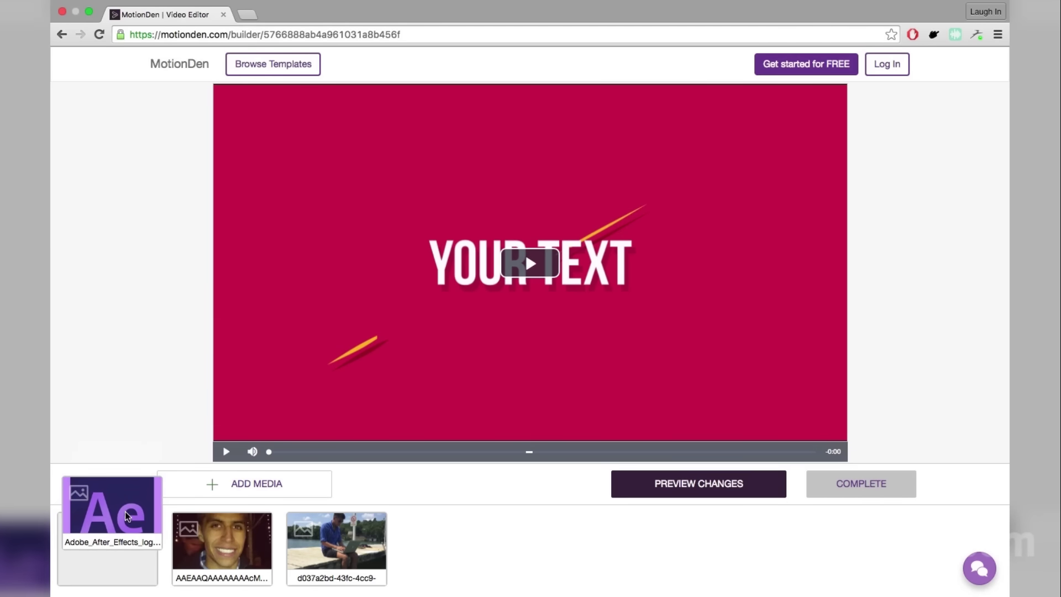
left_click(472, 300)
mouse_move(252, 451)
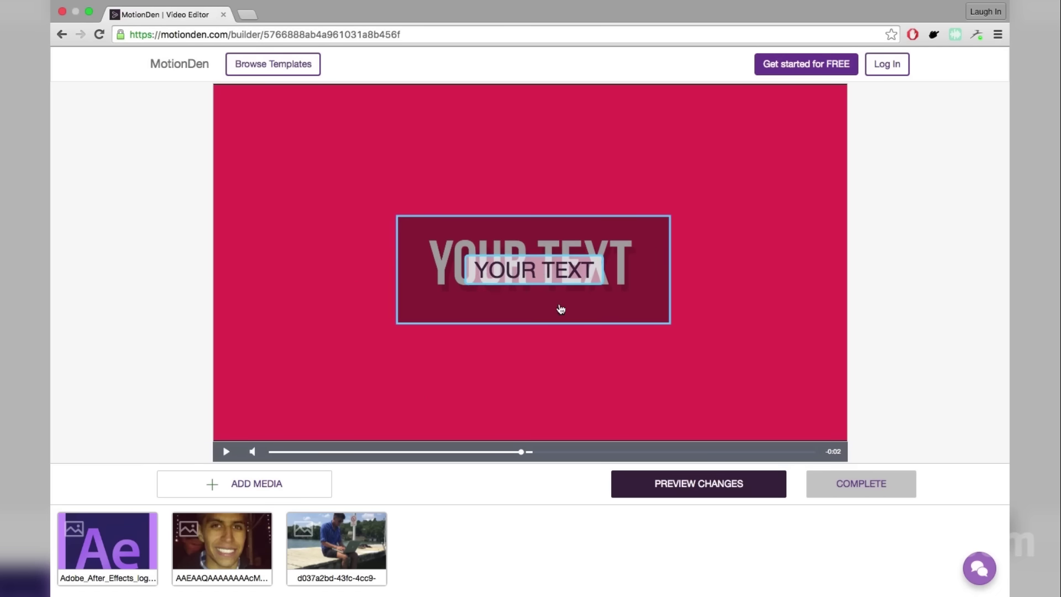
left_click(534, 275)
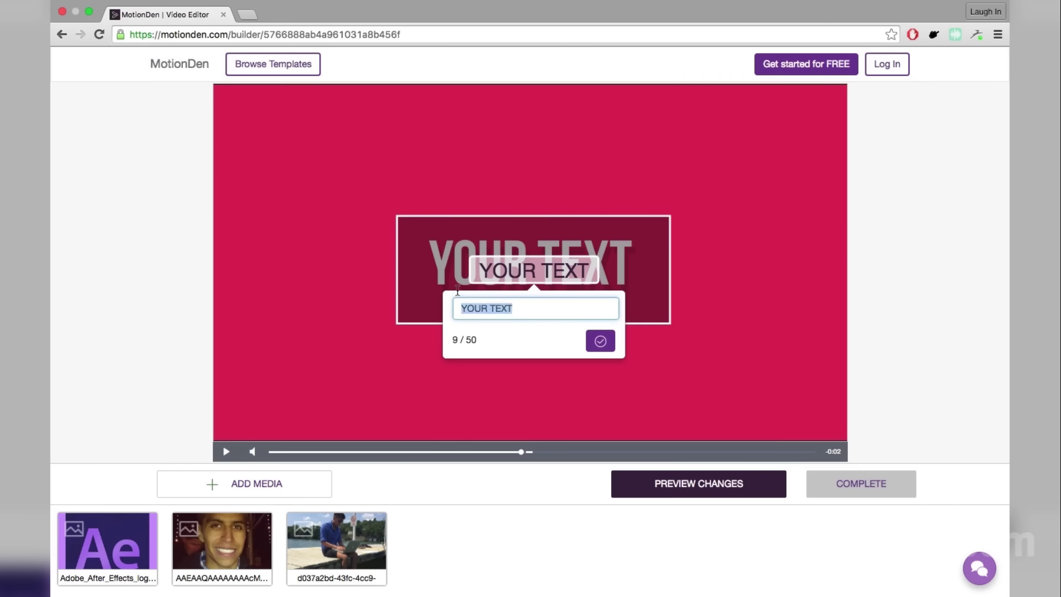
type("MAURICE")
left_click(602, 341)
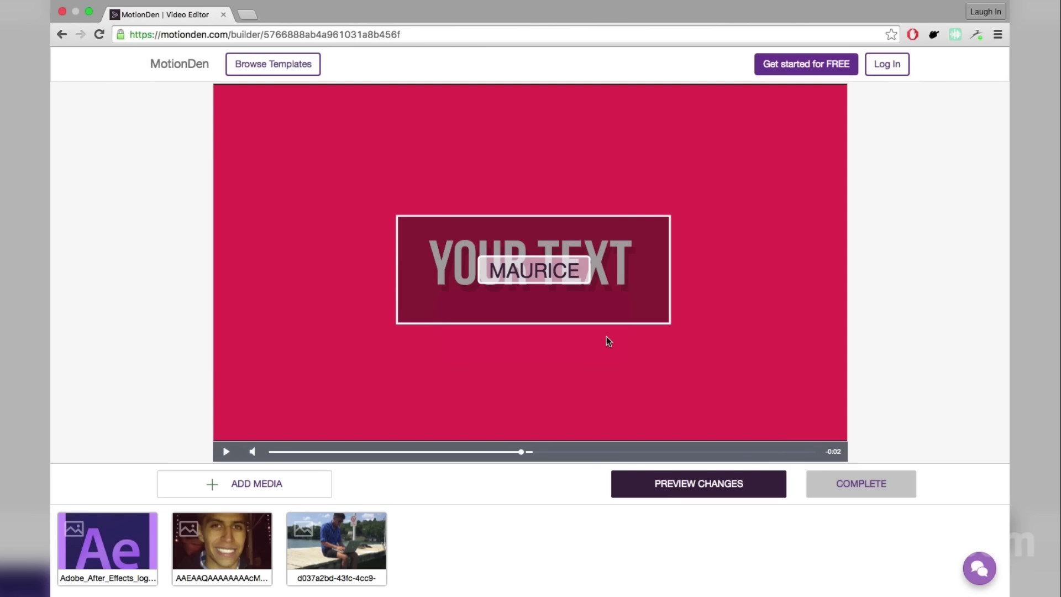
left_click(677, 482)
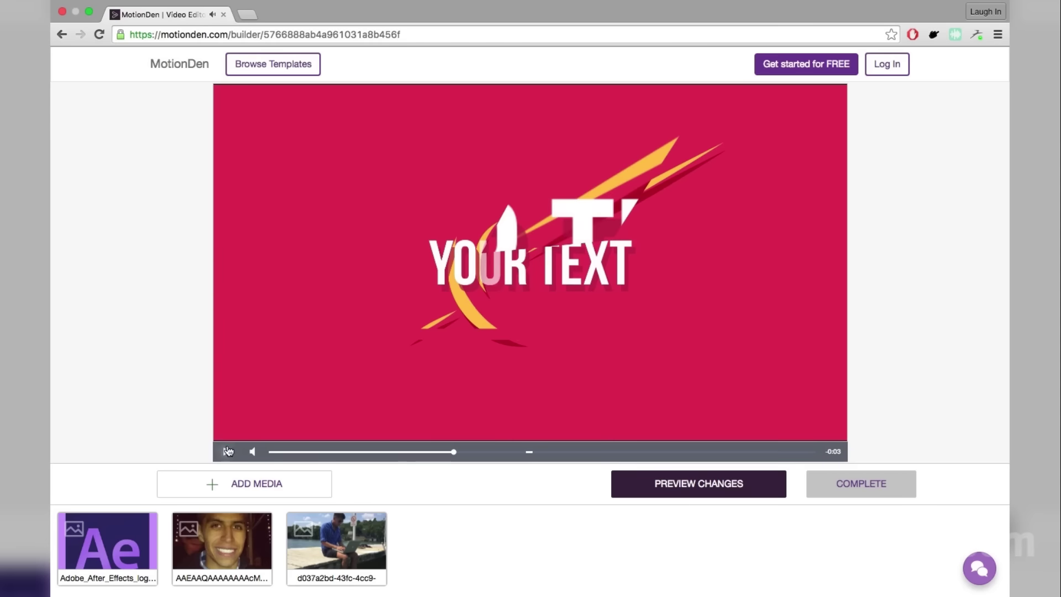
left_click(644, 492)
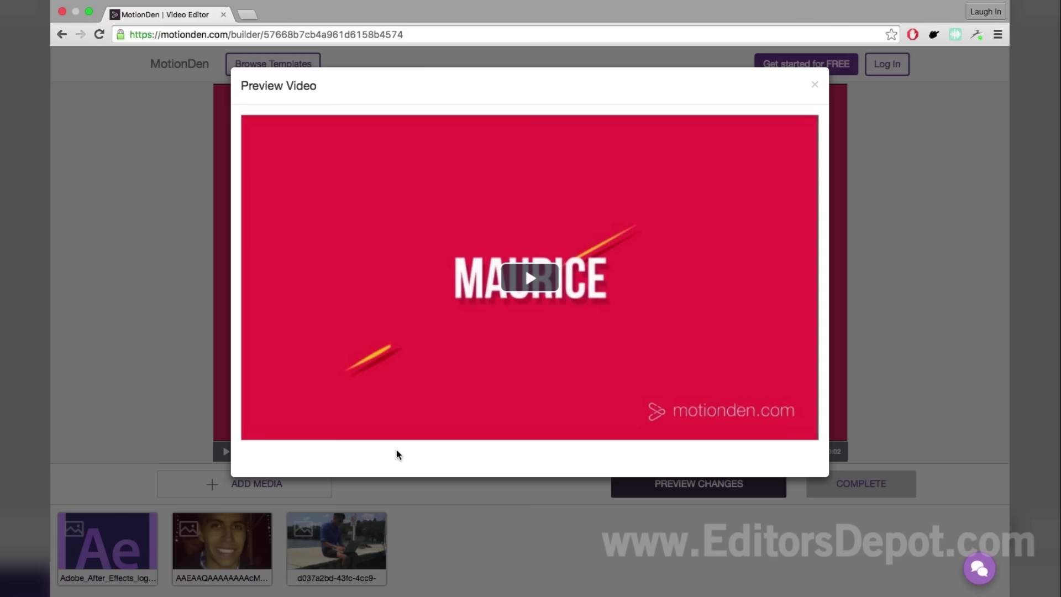
left_click(456, 382)
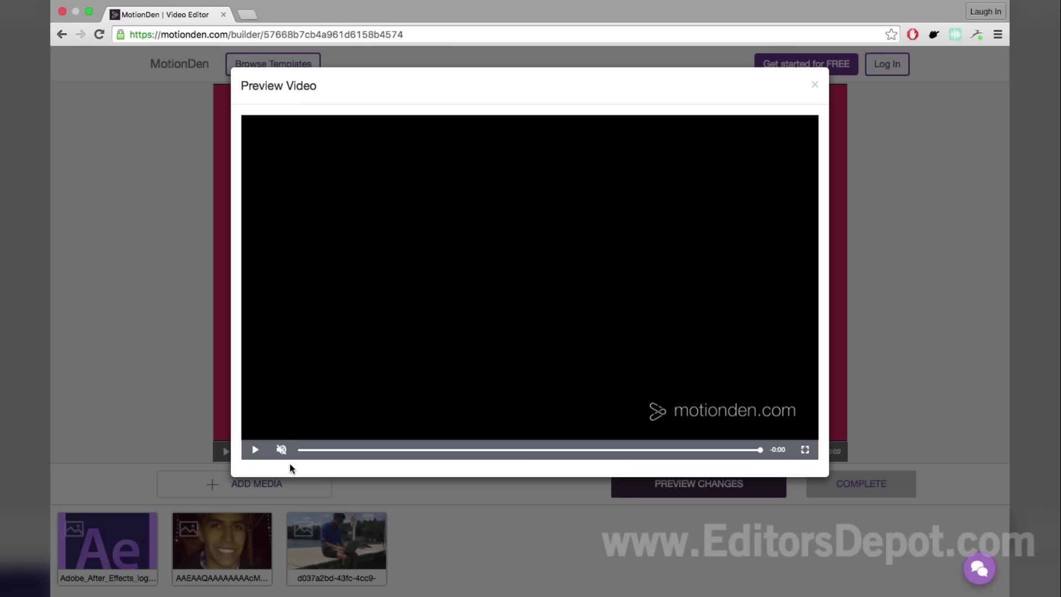
left_click(409, 528)
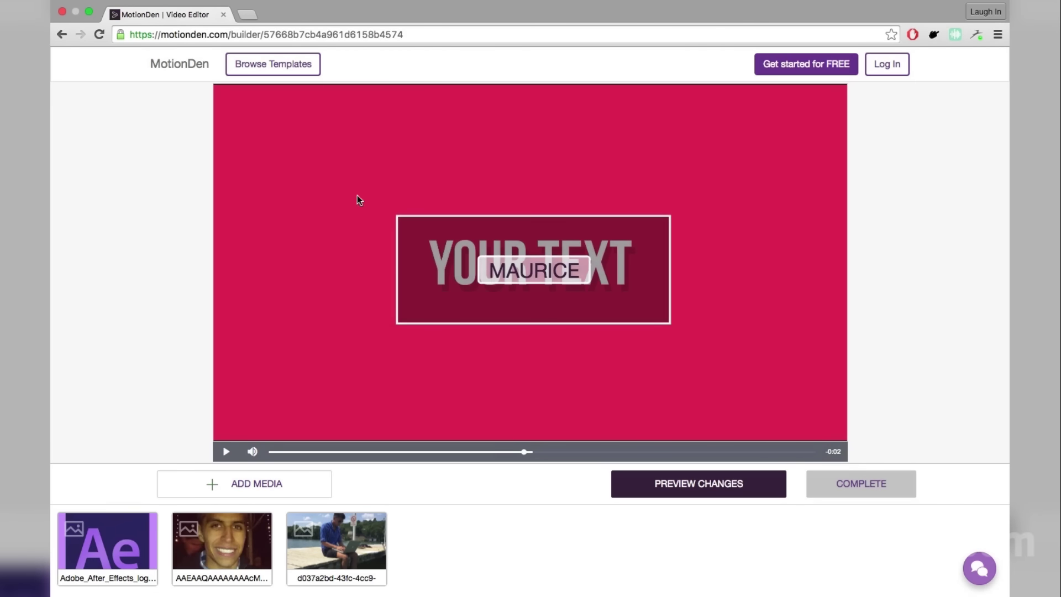
Return to the MotionDen homepage via the logo and scroll down to its closing sections.
left_click(178, 69)
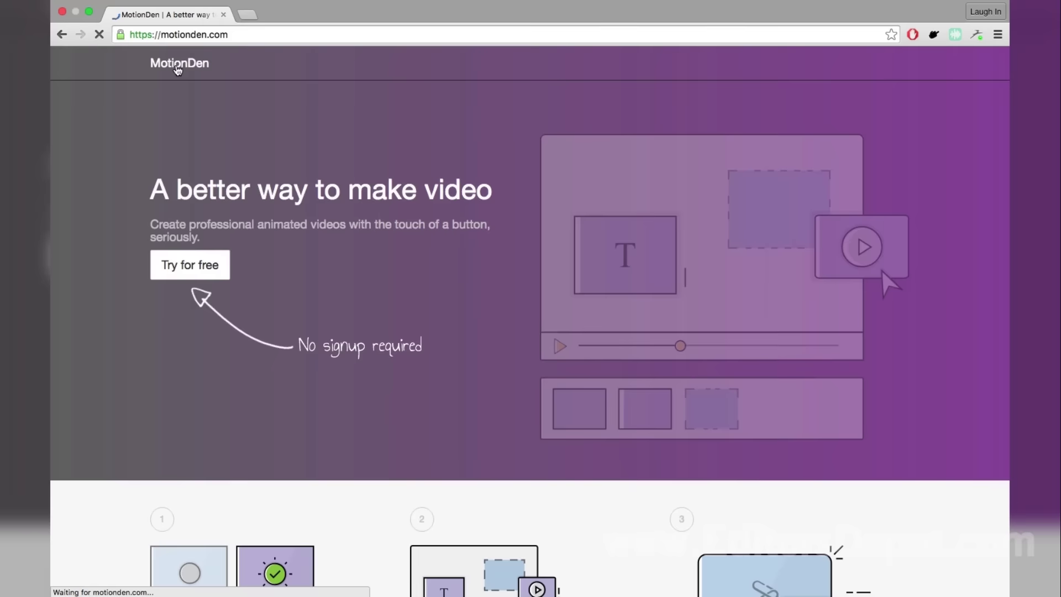
scroll(221, 173, "down", 10)
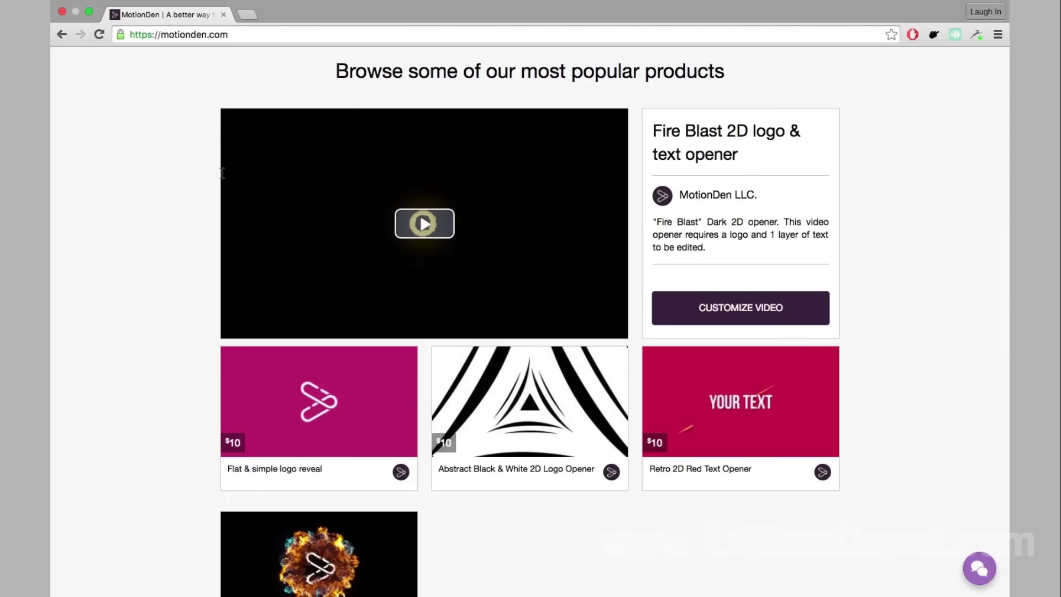
scroll(222, 173, "up", 5)
scroll(222, 173, "down", 10)
scroll(221, 173, "down", 5)
scroll(221, 173, "down", 3)
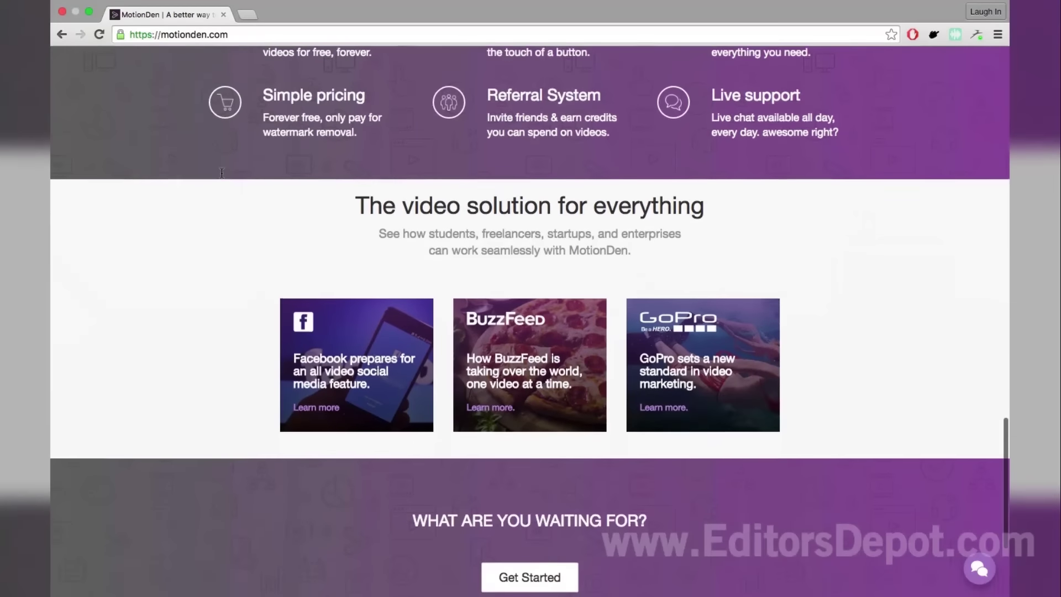